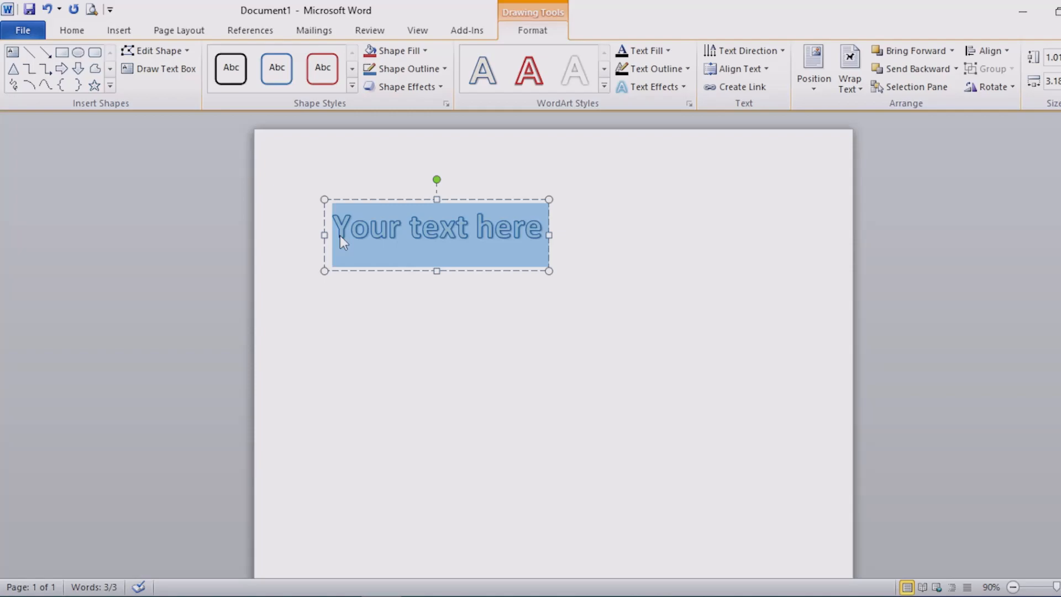
# Replace the WordArt placeholder text with "Hasib Academy".
pyautogui.click(340, 236)
pyautogui.tripleClick(340, 236)
pyautogui.click(513, 240)
pyautogui.write('Hasib Academy')
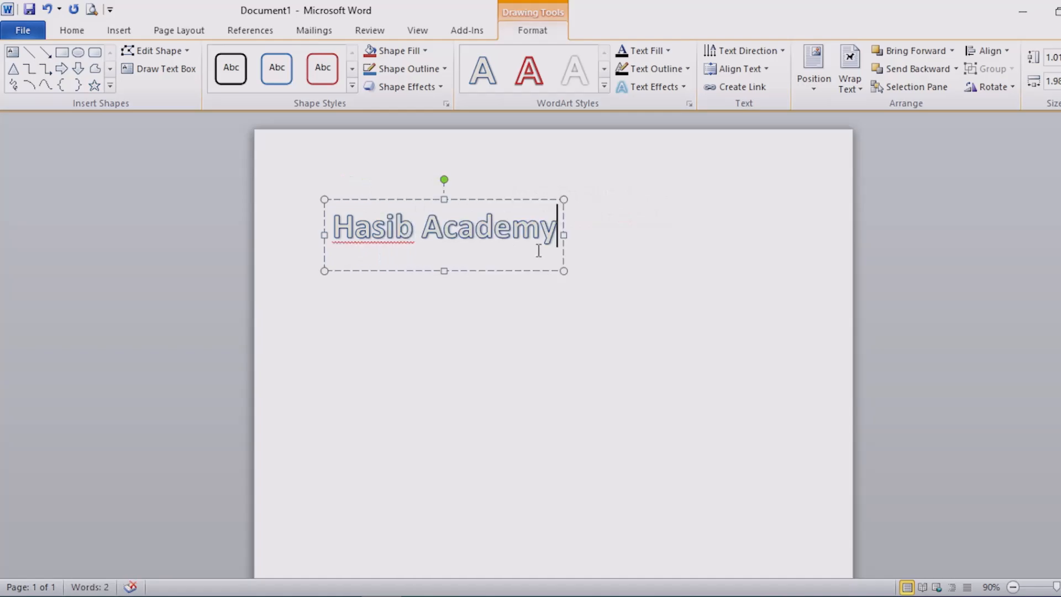
pyautogui.click(457, 322)
# Apply the red outline shape style without a coloured fill to the WordArt box.
pyautogui.moveTo(331, 227); pyautogui.dragTo(562, 259)
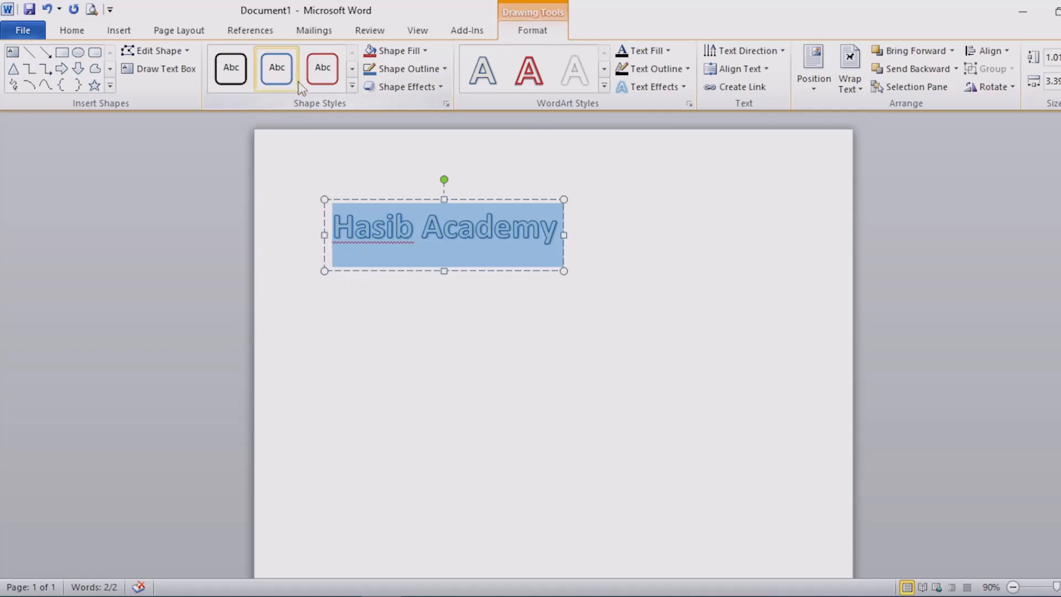
pyautogui.click(328, 73)
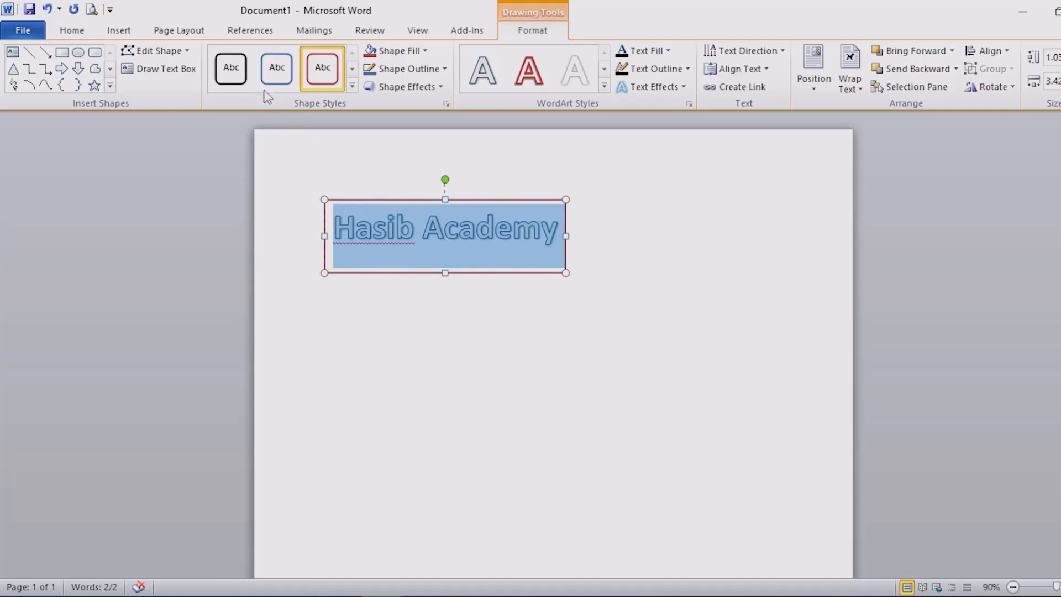
pyautogui.click(393, 277)
# Change the WordArt box to the solid red shape style with a dark red outline.
pyautogui.moveTo(332, 235); pyautogui.dragTo(516, 256)
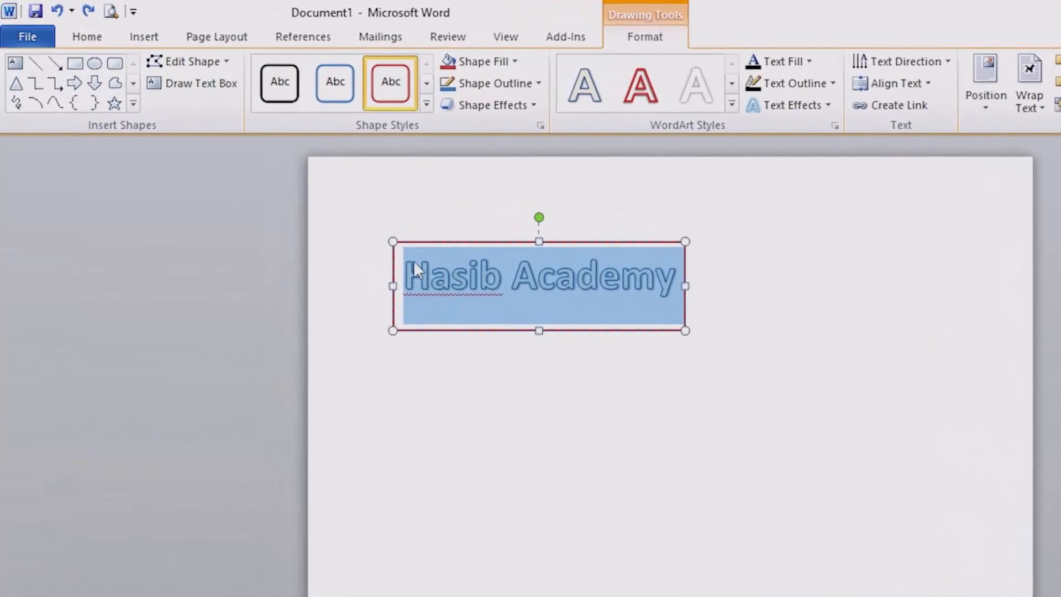
pyautogui.click(427, 104)
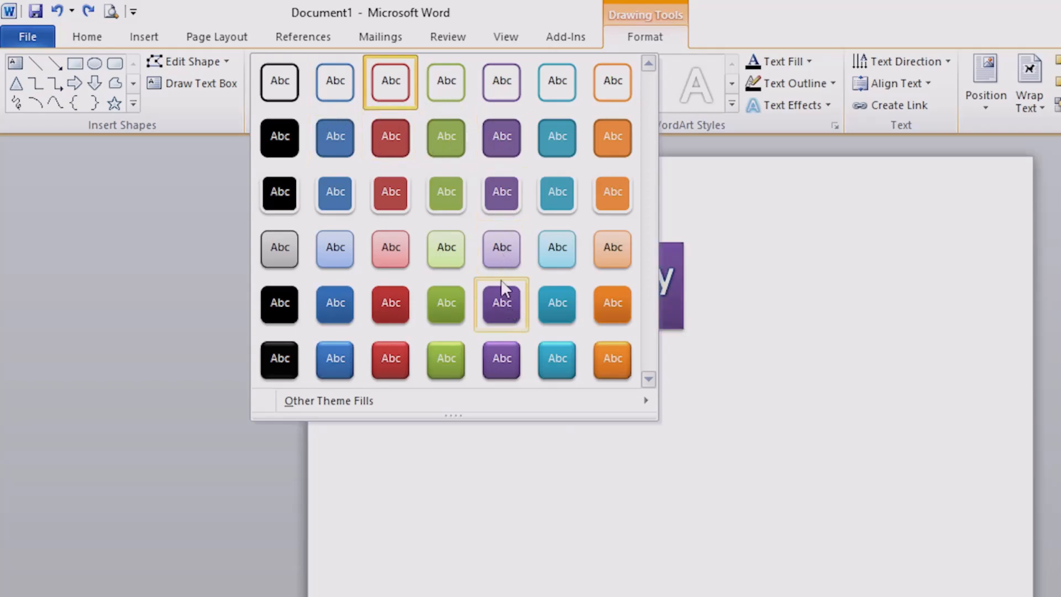
pyautogui.click(384, 138)
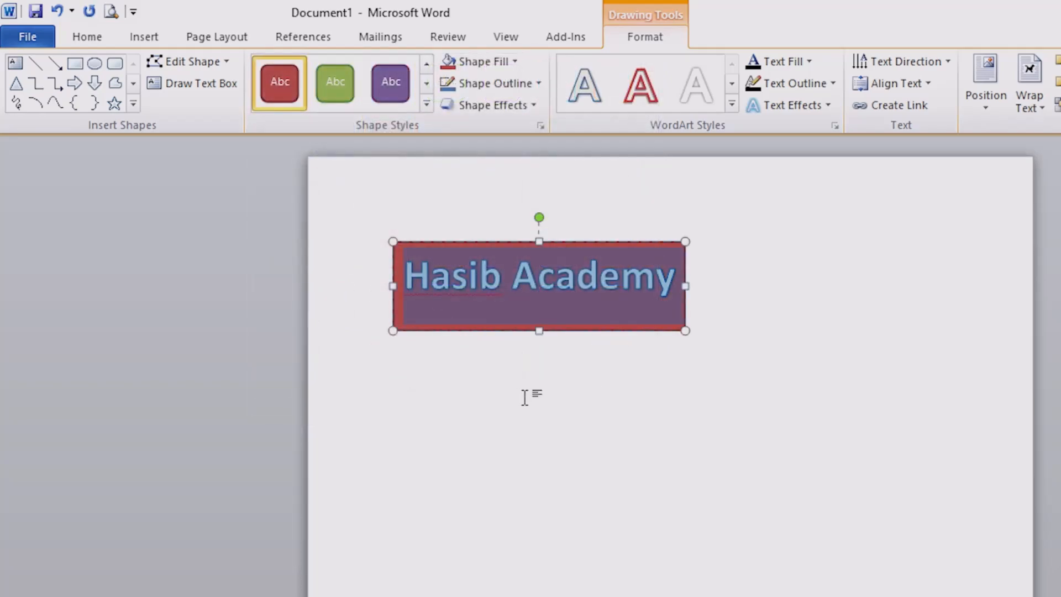
pyautogui.click(565, 342)
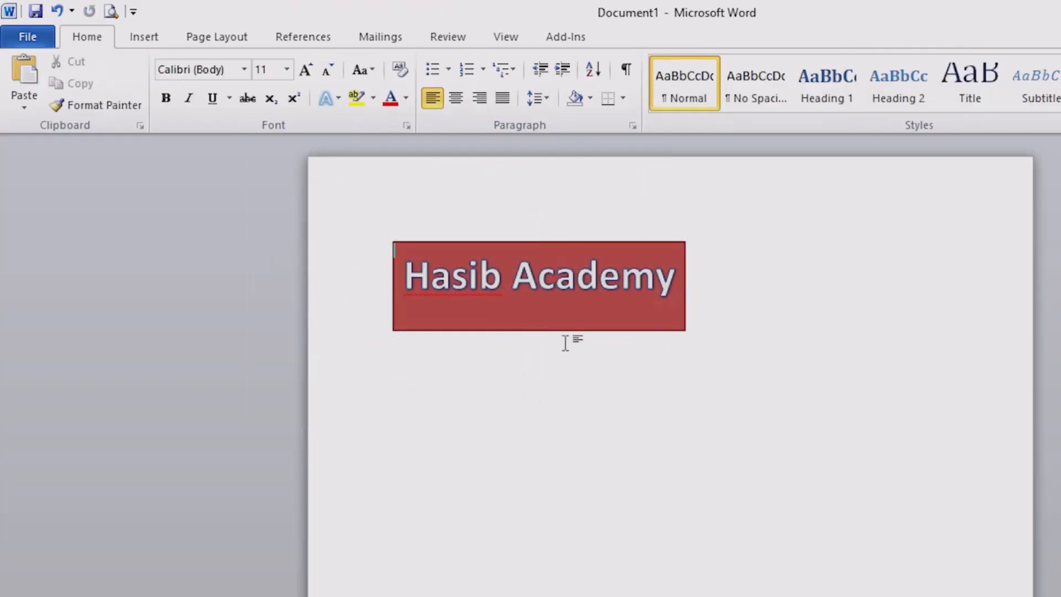
# Apply the pale green gradient shape style to the WordArt box.
pyautogui.click(504, 282)
pyautogui.moveTo(678, 287)
pyautogui.mouseDown()
pyautogui.moveTo(409, 285)
pyautogui.moveTo(431, 286)
pyautogui.mouseUp()
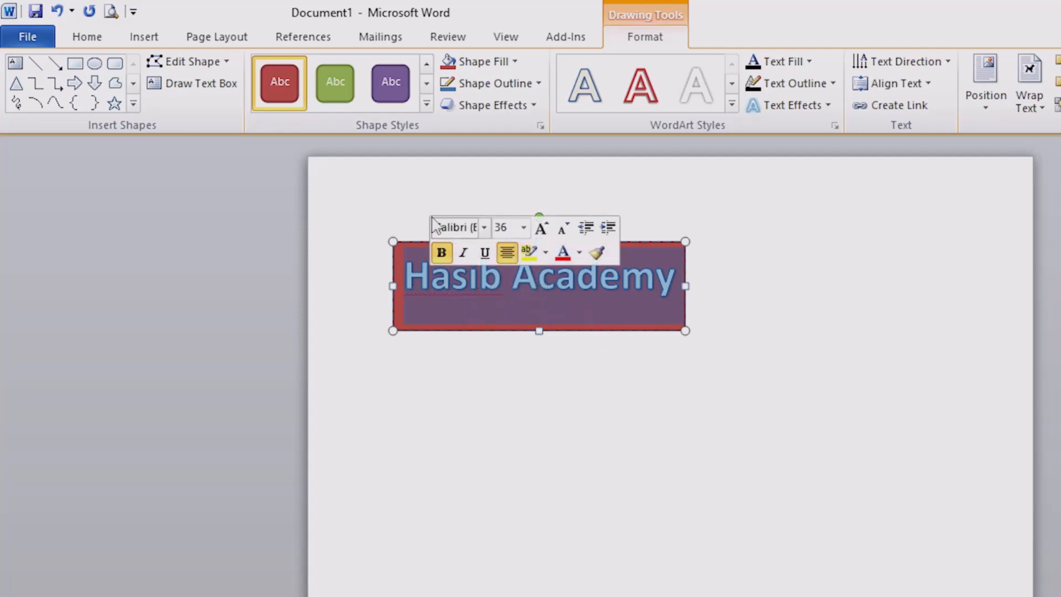
pyautogui.click(425, 108)
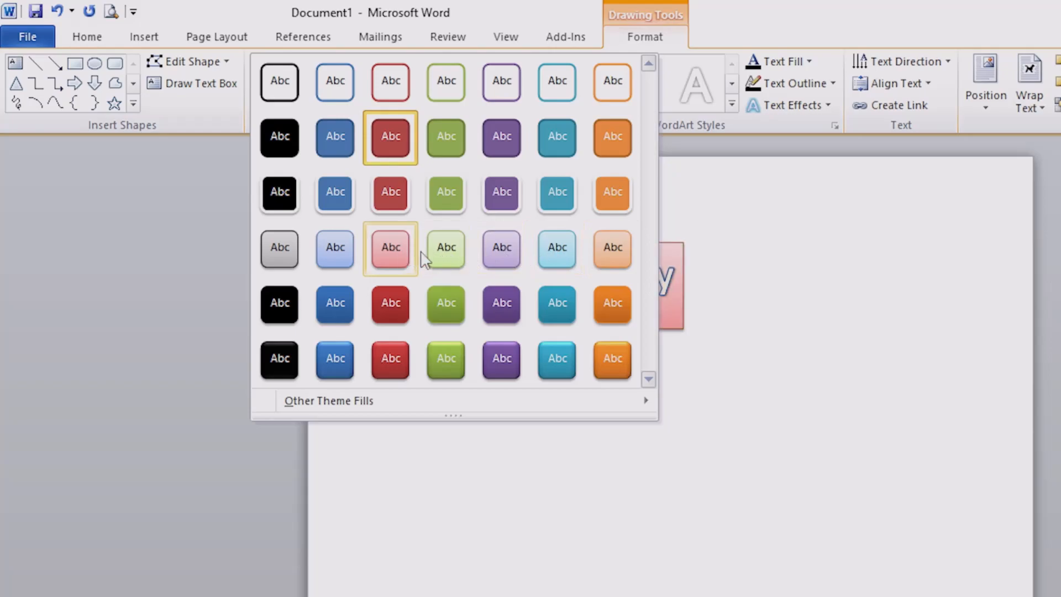
pyautogui.click(443, 258)
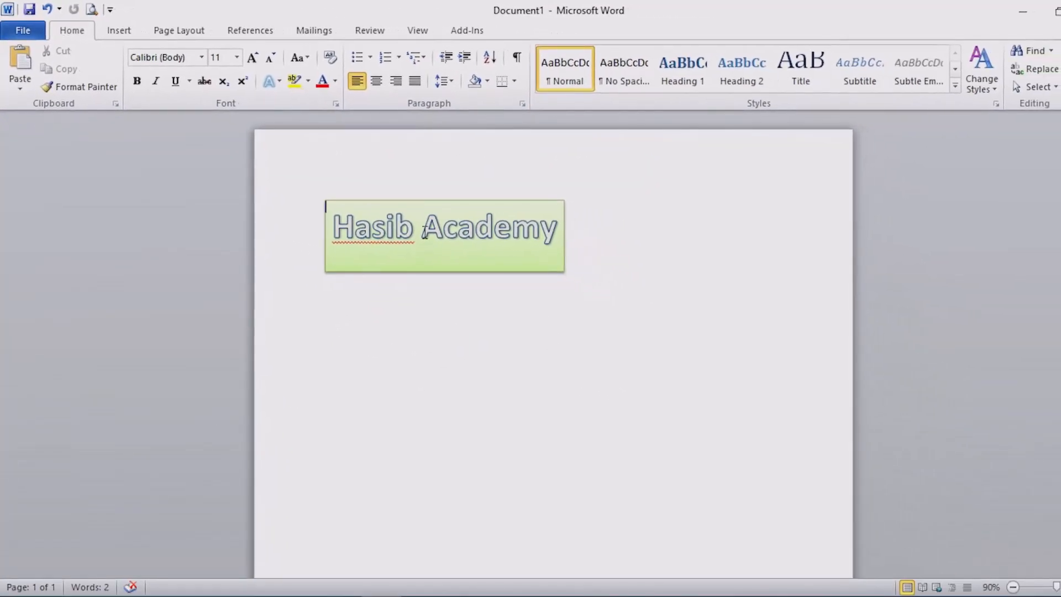
# Fill the WordArt box with solid grey.
pyautogui.moveTo(334, 227); pyautogui.dragTo(558, 230)
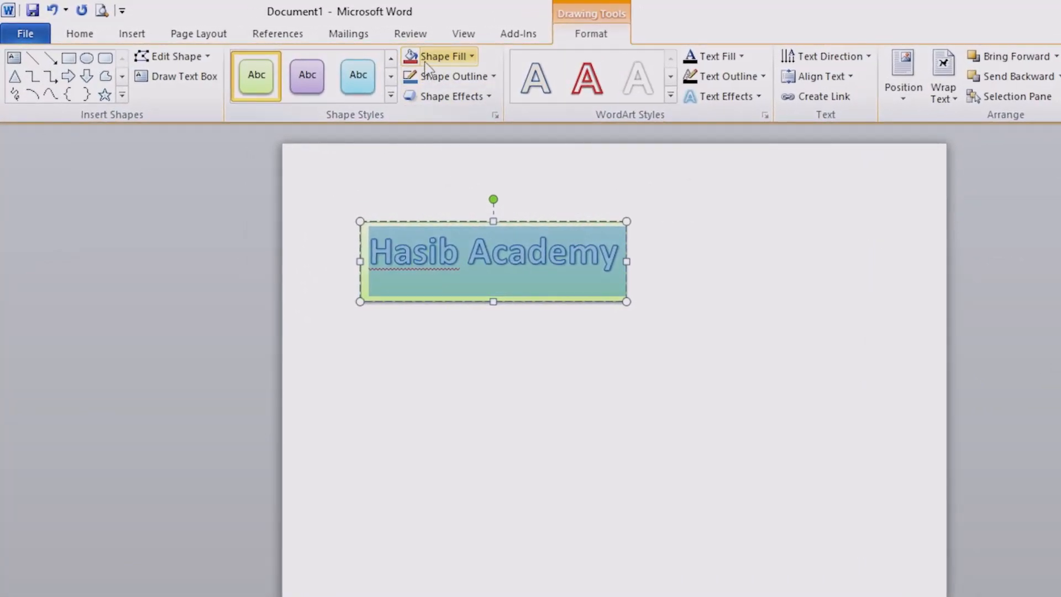
pyautogui.click(472, 58)
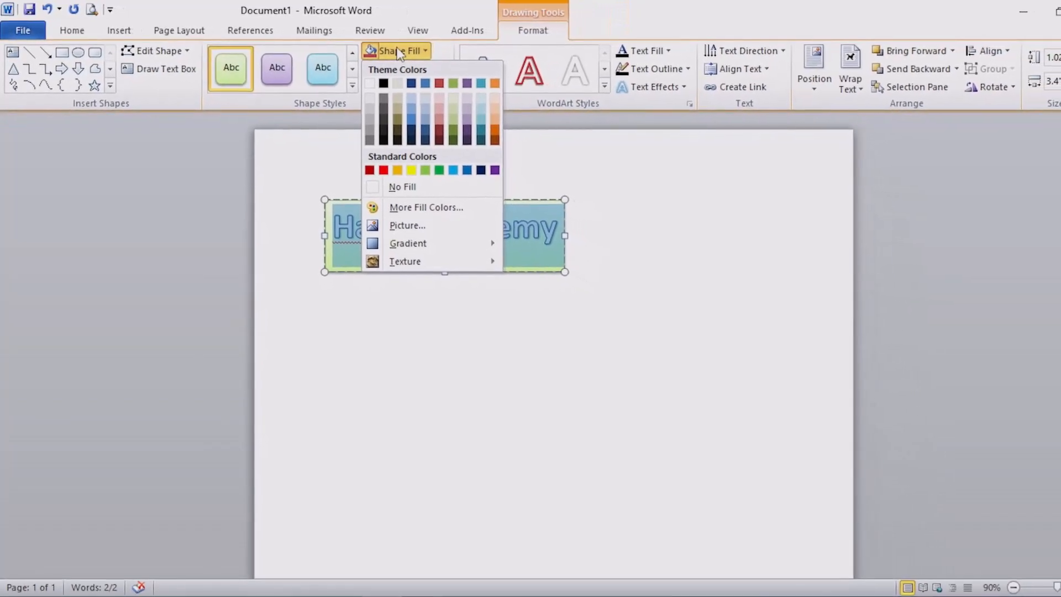
pyautogui.click(493, 186)
# Set the WordArt box's shape outline to a dark red theme colour.
pyautogui.moveTo(333, 235); pyautogui.dragTo(532, 258)
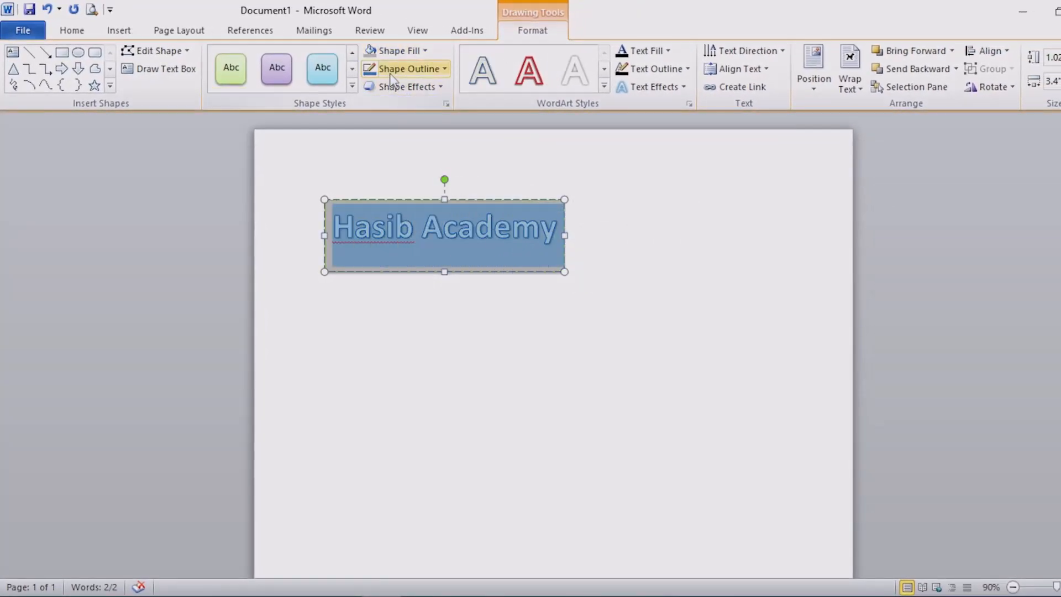
pyautogui.click(442, 72)
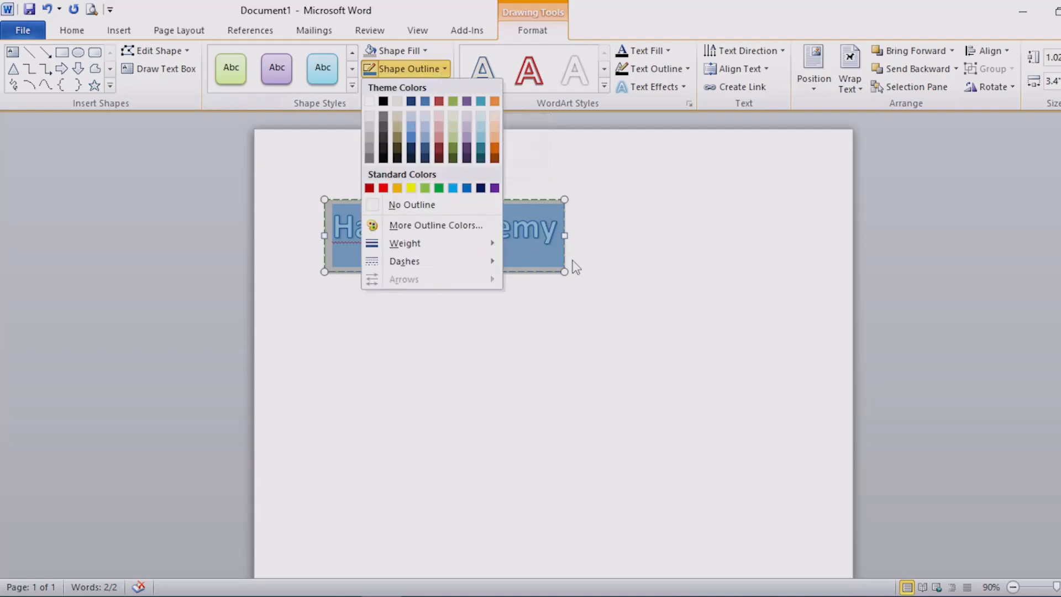
pyautogui.click(440, 149)
pyautogui.click(454, 230)
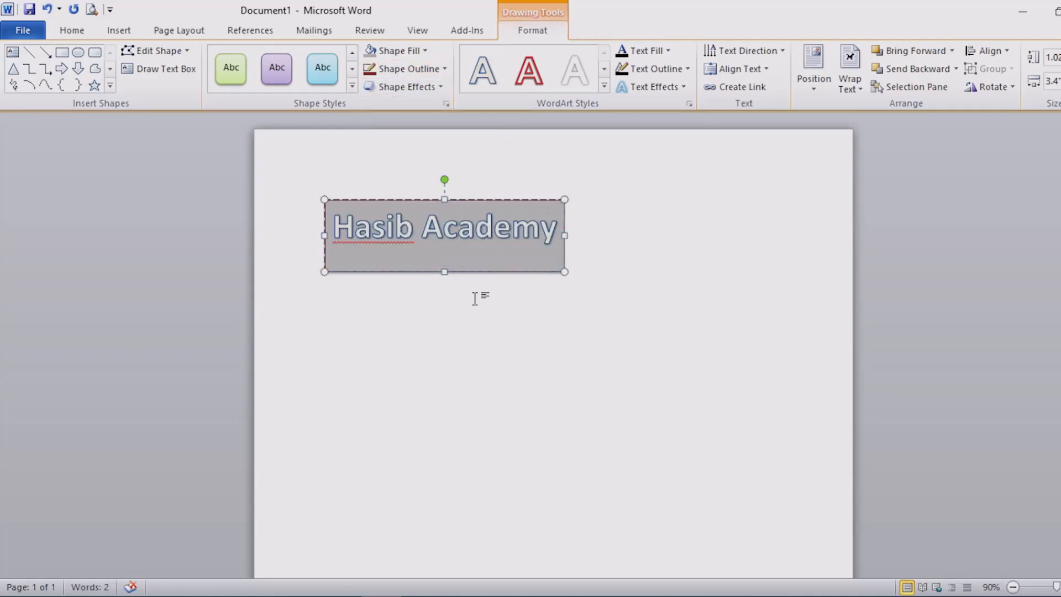
pyautogui.click(500, 292)
# Add a red glow effect around the WordArt box, using the second-smallest red glow variation.
pyautogui.click(442, 209)
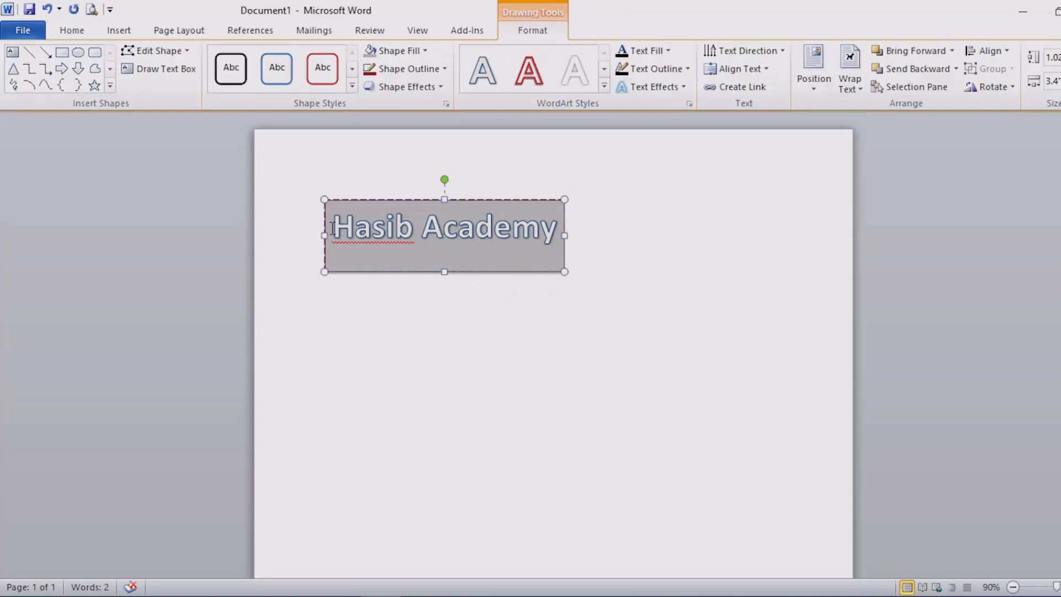
pyautogui.hotkey('ctrl', 'a')
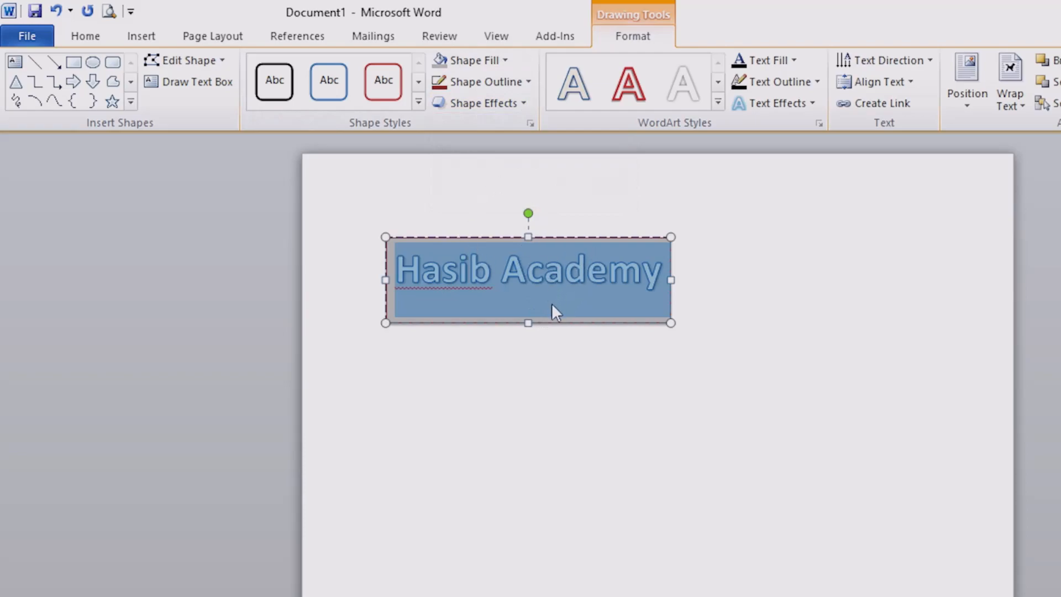
pyautogui.click(523, 104)
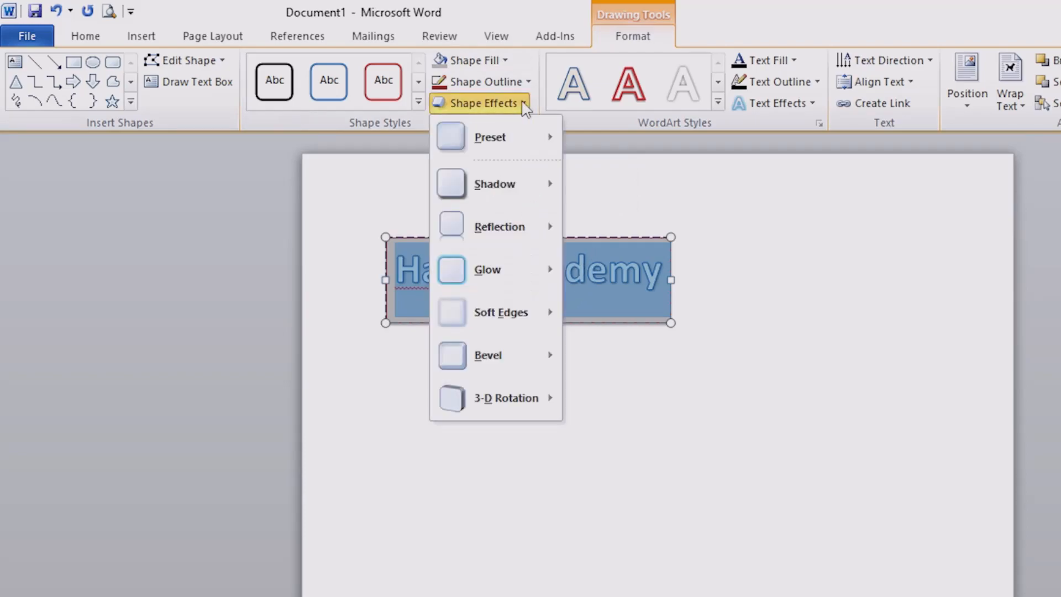
pyautogui.moveTo(487, 324)
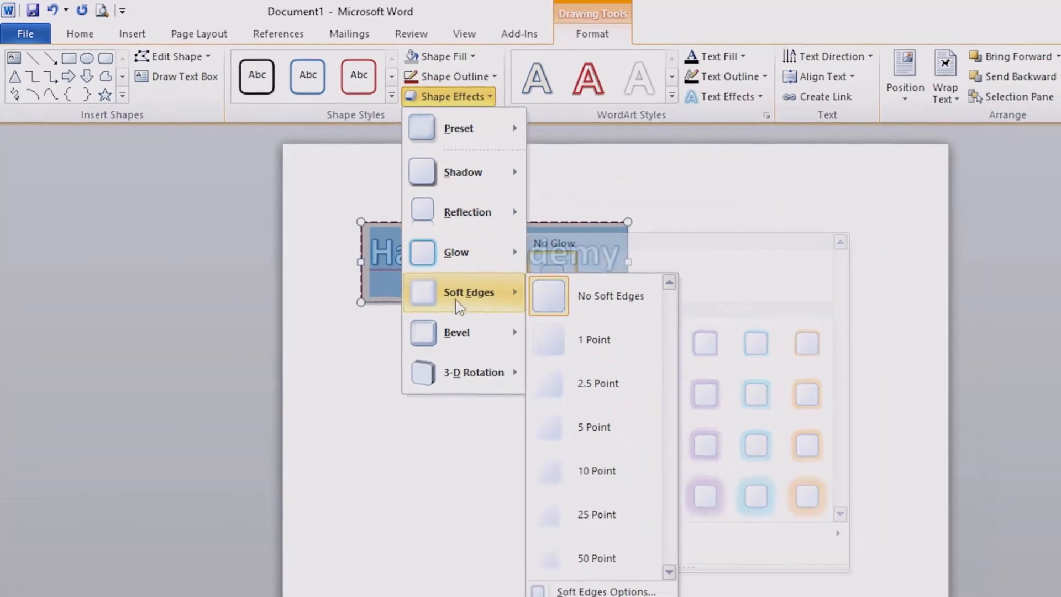
pyautogui.moveTo(474, 248)
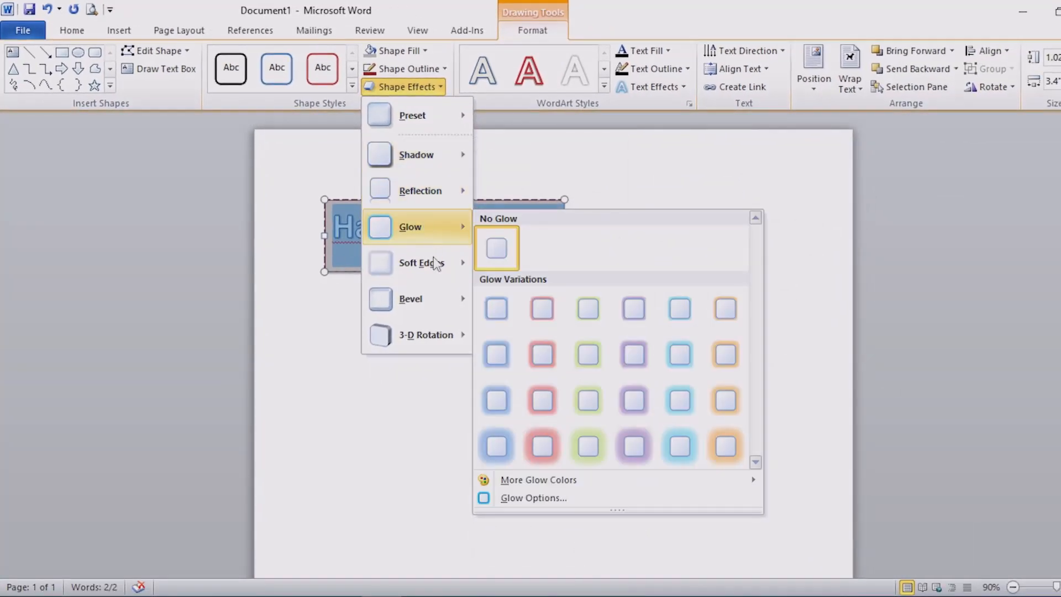
pyautogui.click(543, 354)
pyautogui.click(476, 228)
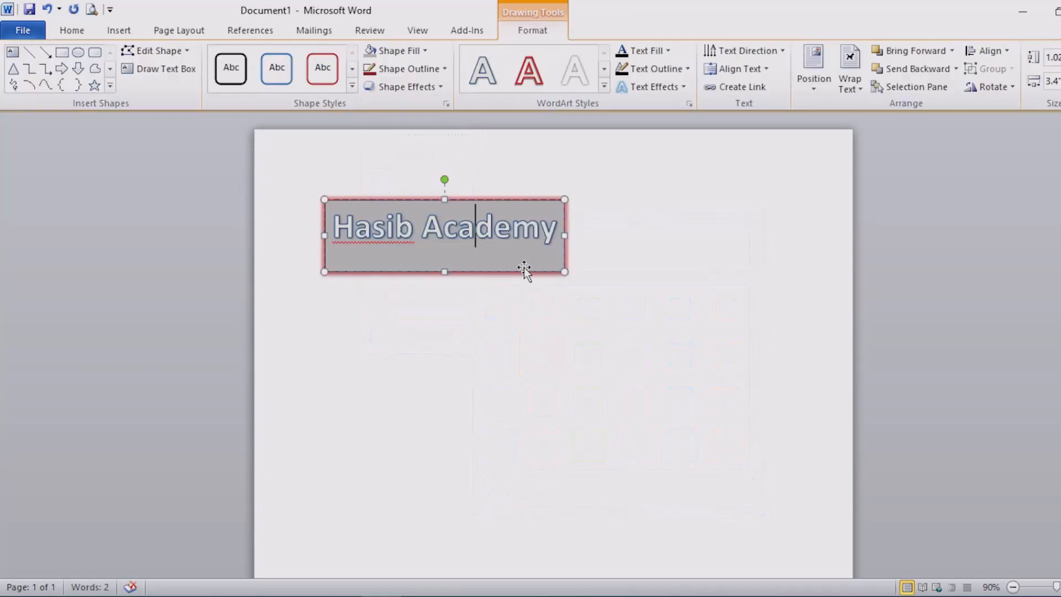
# Set the text fill of the whole "Hasib Academy" WordArt to standard yellow.
pyautogui.hotkey('ctrl', 'a')
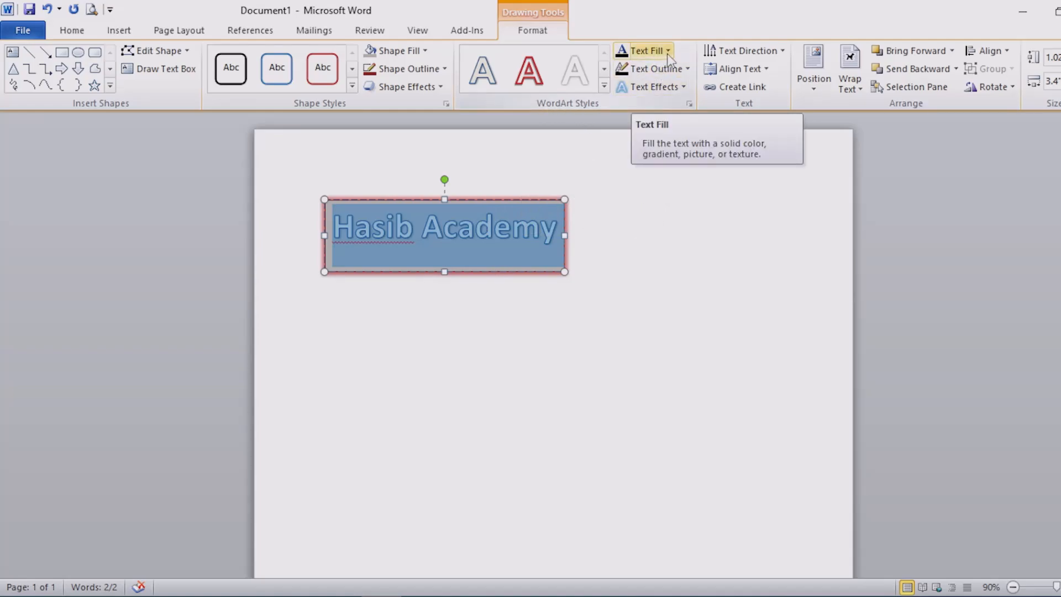
pyautogui.click(487, 238)
pyautogui.moveTo(335, 227); pyautogui.dragTo(475, 231)
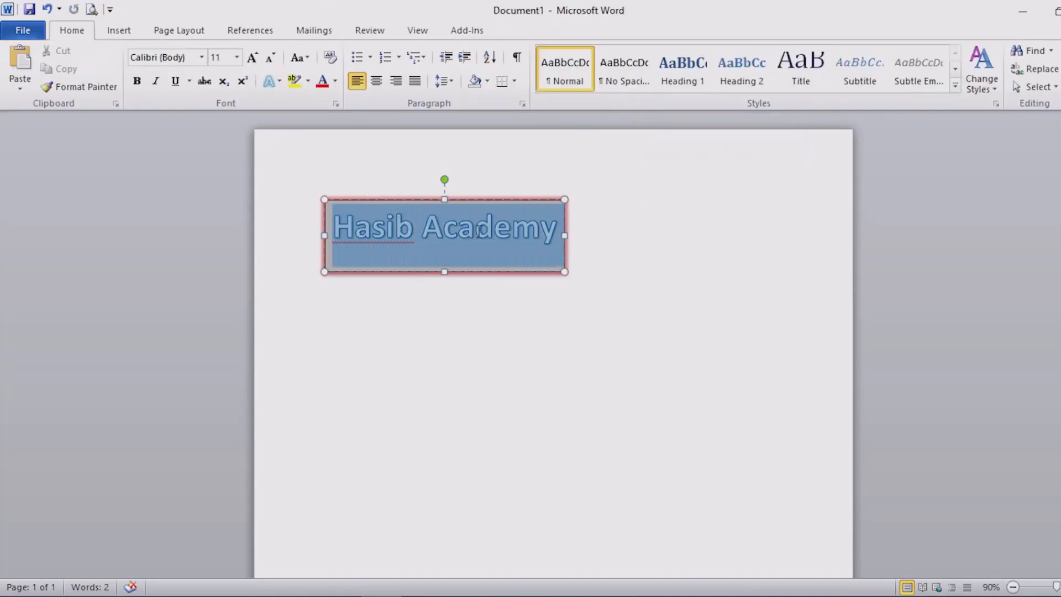
pyautogui.click(384, 235)
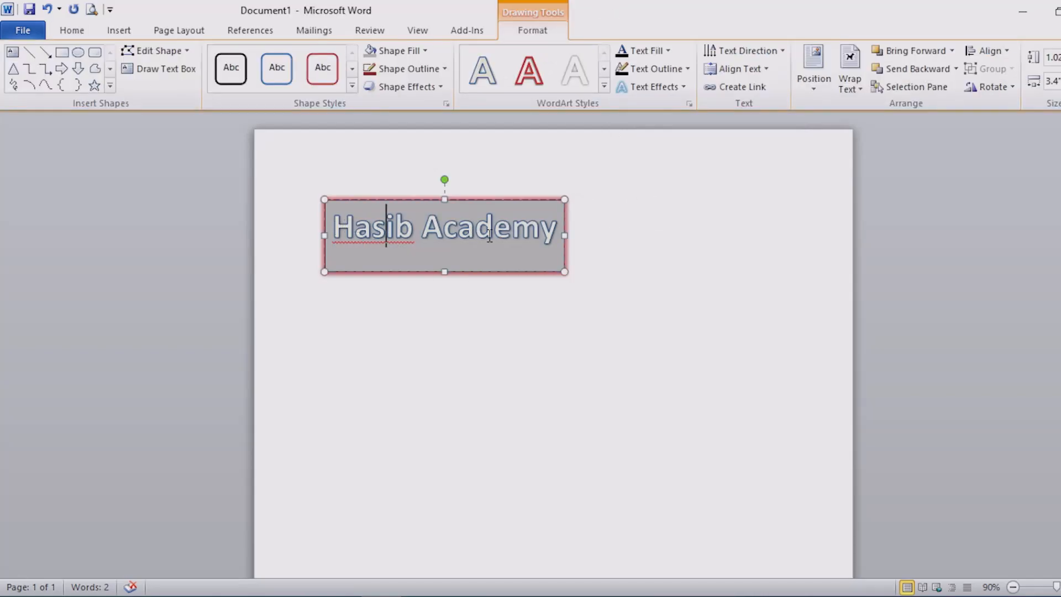
pyautogui.moveTo(330, 228); pyautogui.dragTo(561, 231)
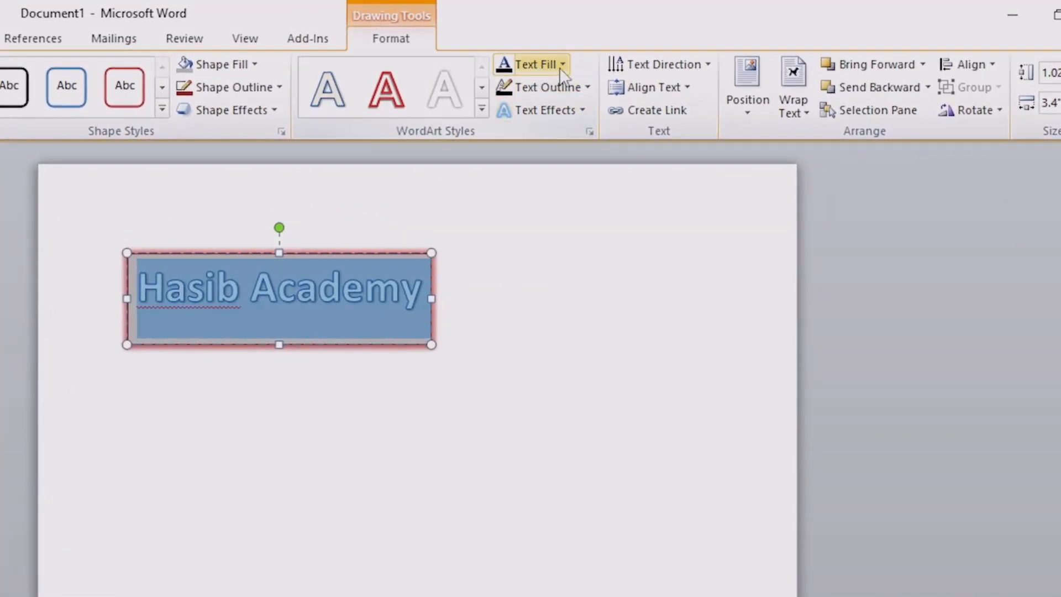
pyautogui.click(609, 60)
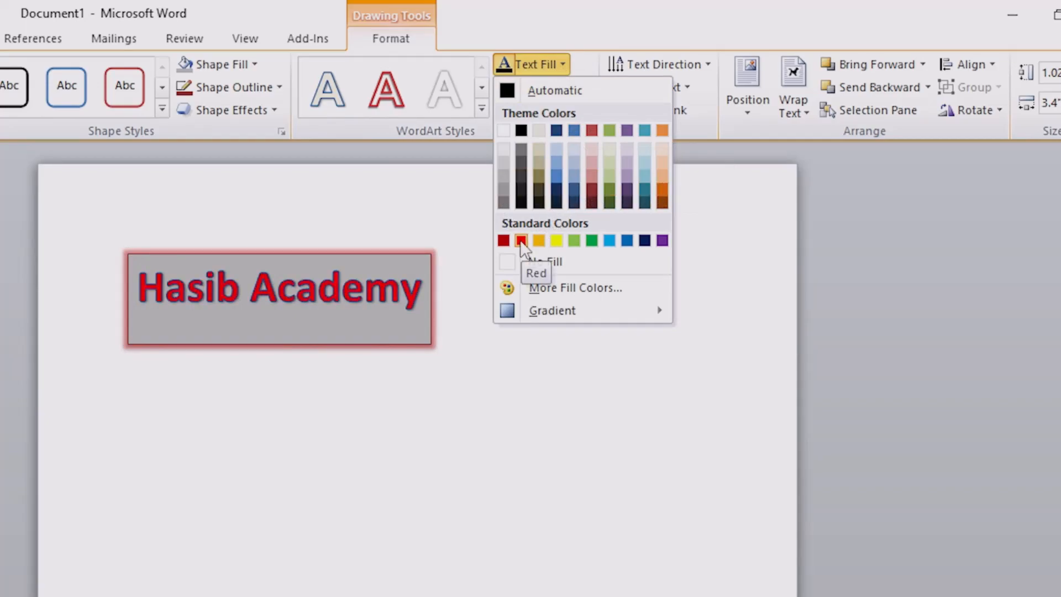
pyautogui.click(555, 239)
pyautogui.click(403, 396)
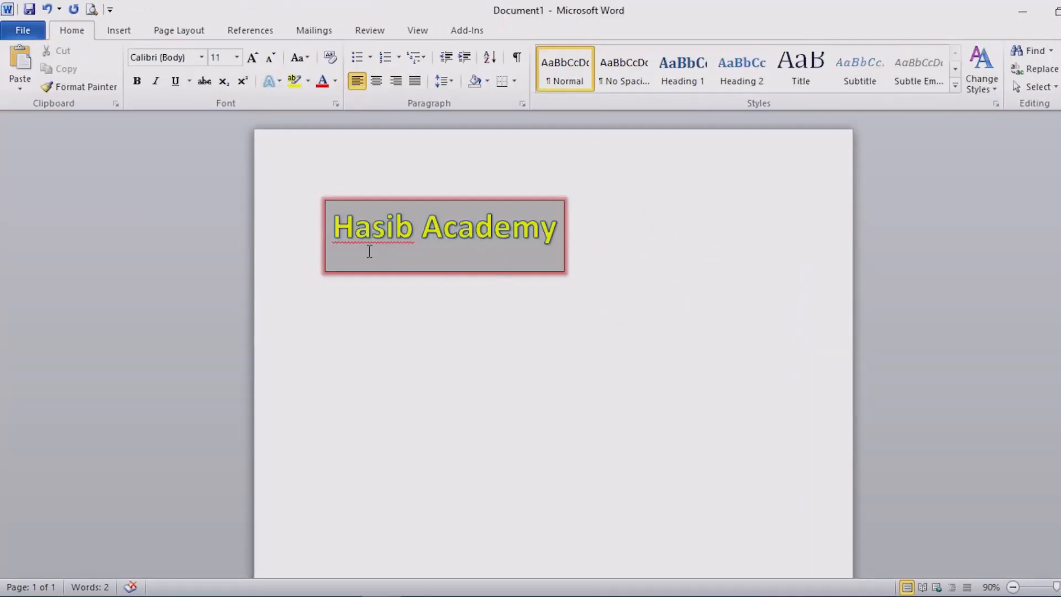
# Set the text outline of the "Hasib Academy" lettering to a dark red theme colour.
pyautogui.moveTo(337, 227); pyautogui.dragTo(560, 229)
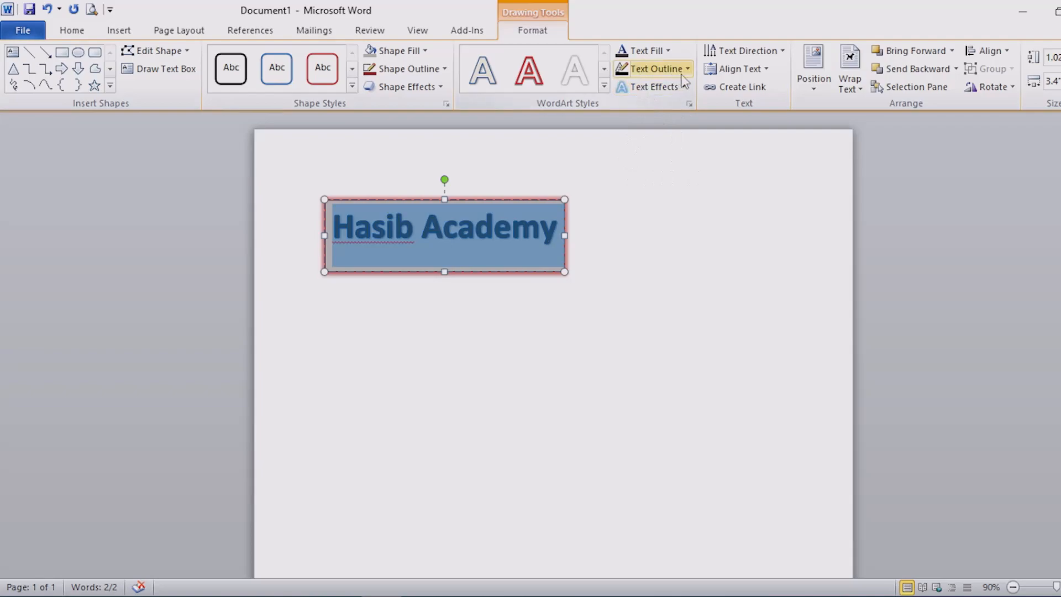
pyautogui.click(688, 70)
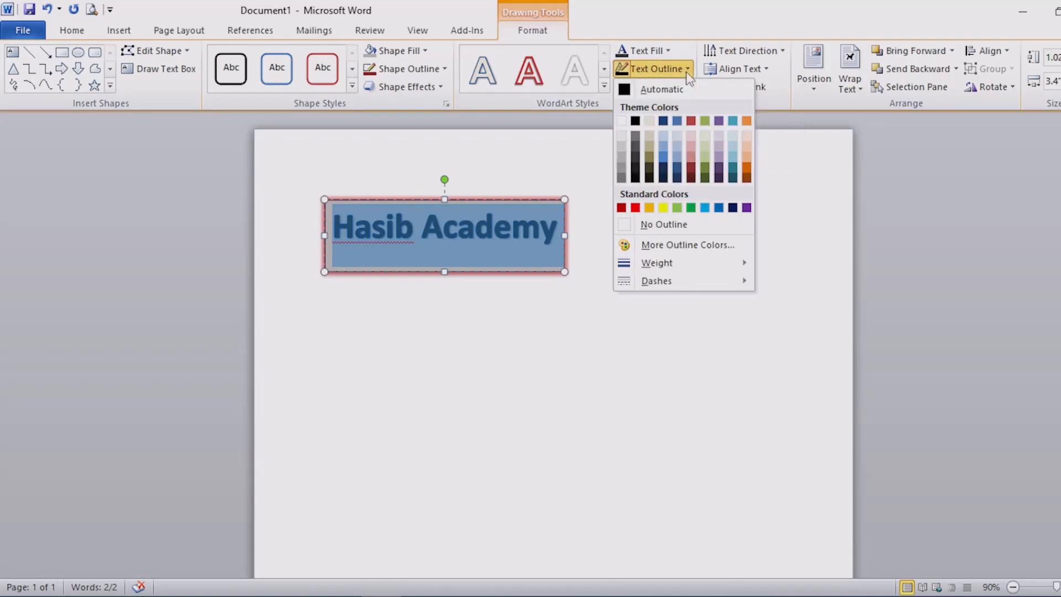
pyautogui.click(493, 194)
pyautogui.click(334, 226)
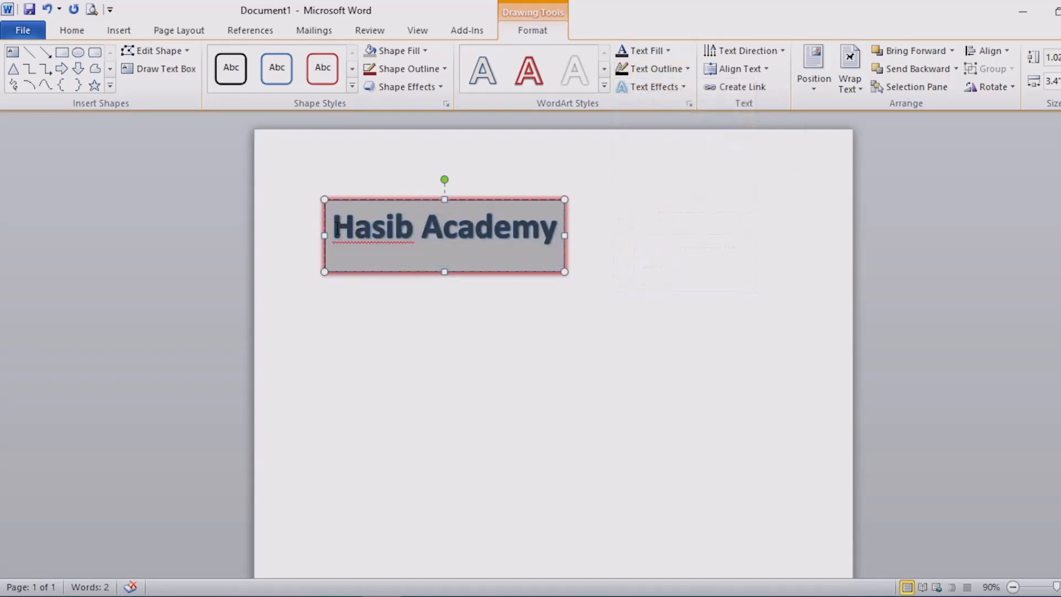
pyautogui.moveTo(334, 226); pyautogui.dragTo(480, 231)
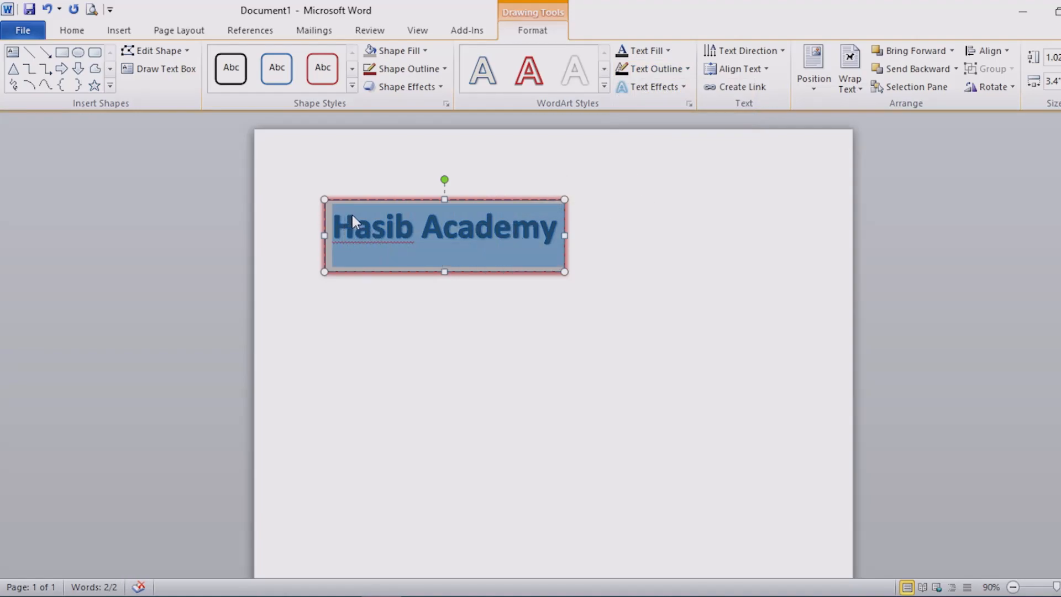
pyautogui.click(386, 224)
# Change the text outline of the "Hasib Academy" lettering to white.
pyautogui.moveTo(346, 225); pyautogui.dragTo(553, 241)
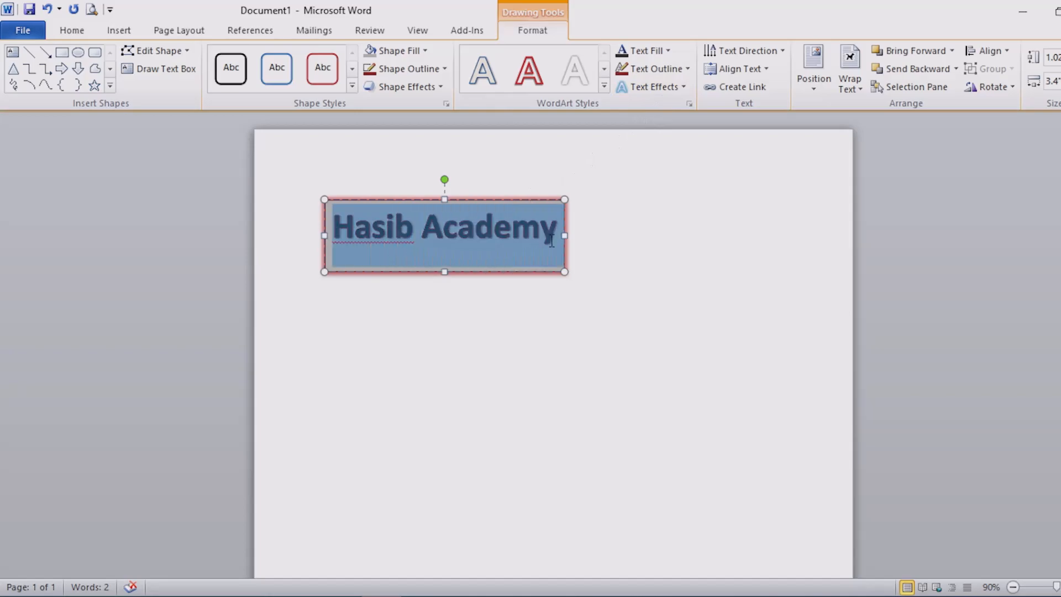
pyautogui.click(686, 68)
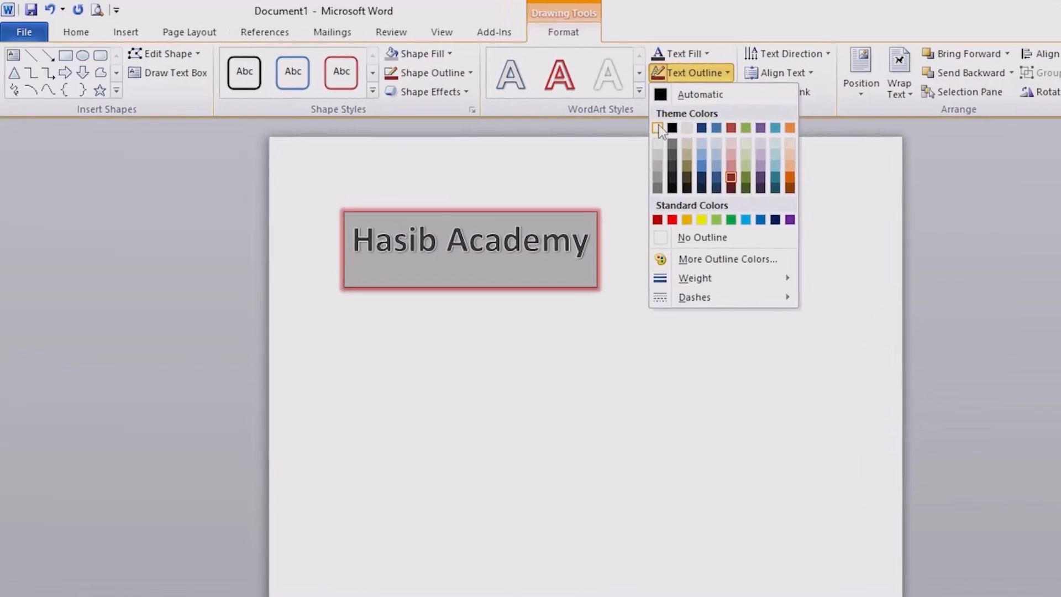
pyautogui.click(528, 343)
pyautogui.click(528, 343)
# Apply the second preset in the first Parallel row of the 3-D Rotation text effects to the whole "Hasib Academy" lettering.
pyautogui.moveTo(492, 332); pyautogui.dragTo(617, 331)
pyautogui.click(540, 328)
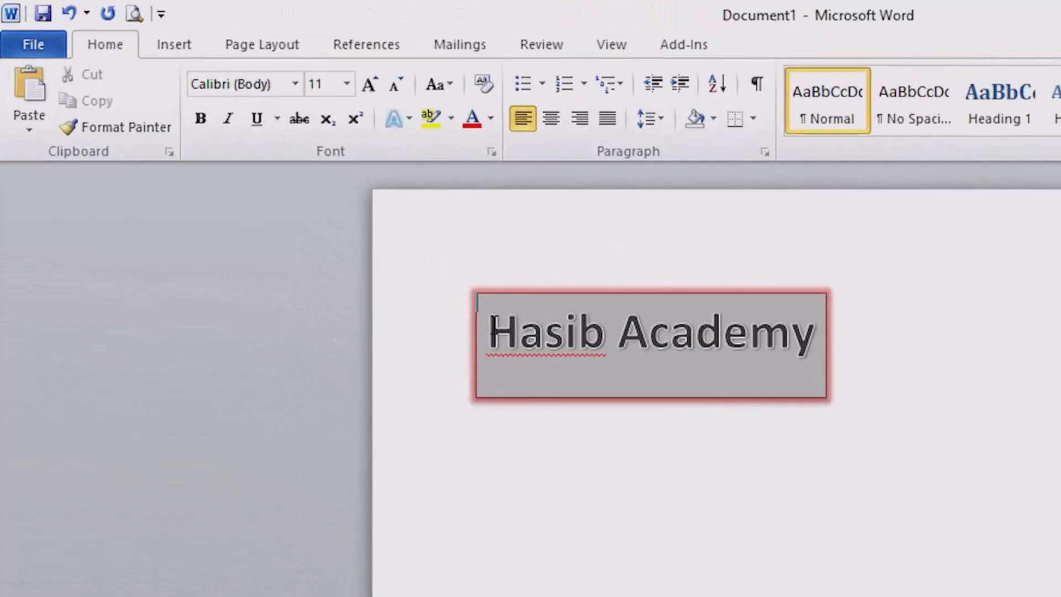
pyautogui.hotkey('ctrl', 'a')
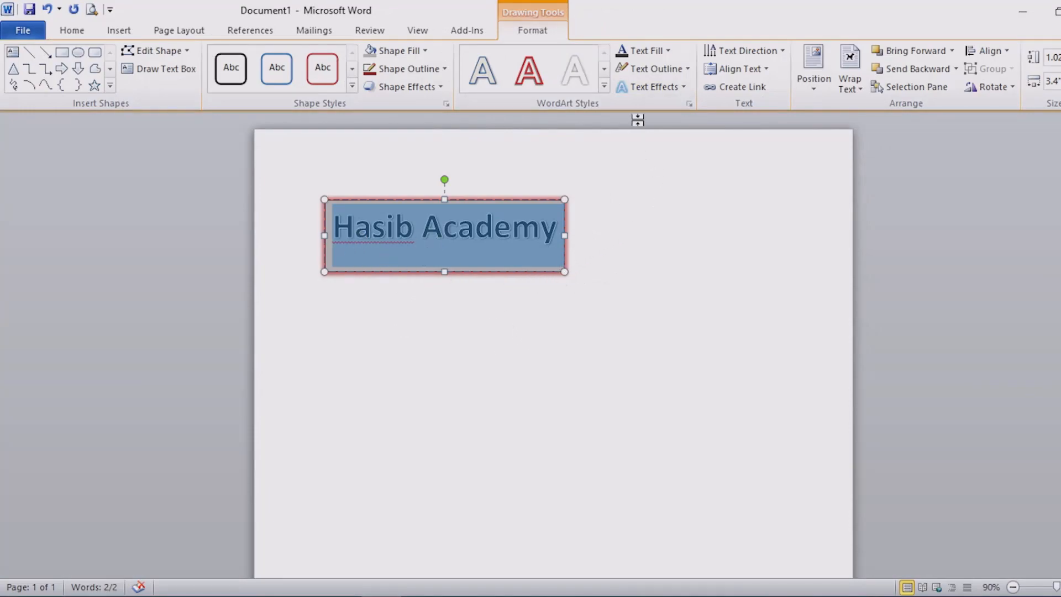
pyautogui.click(673, 88)
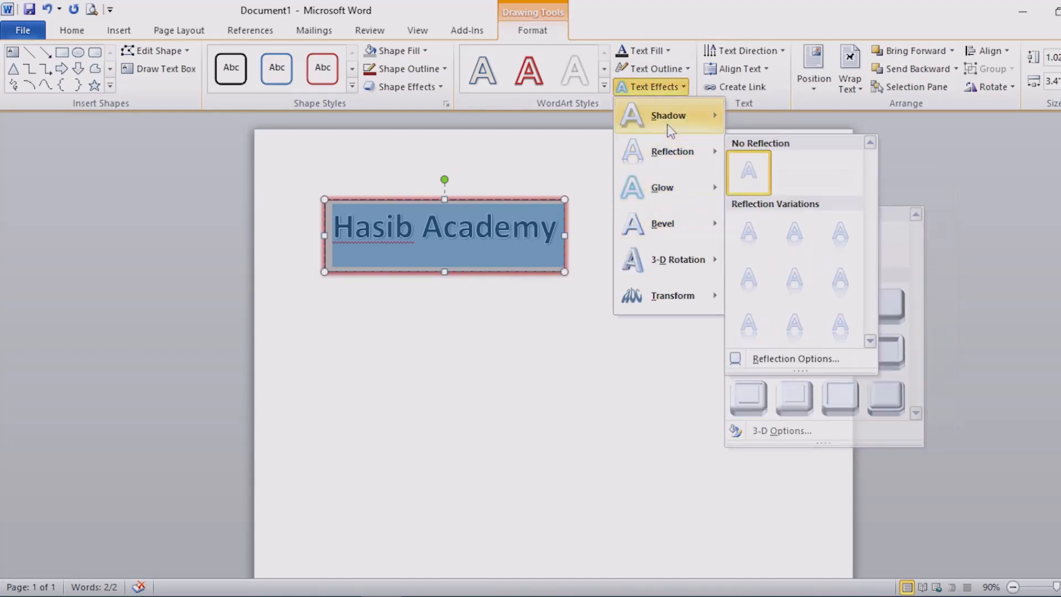
pyautogui.moveTo(677, 231)
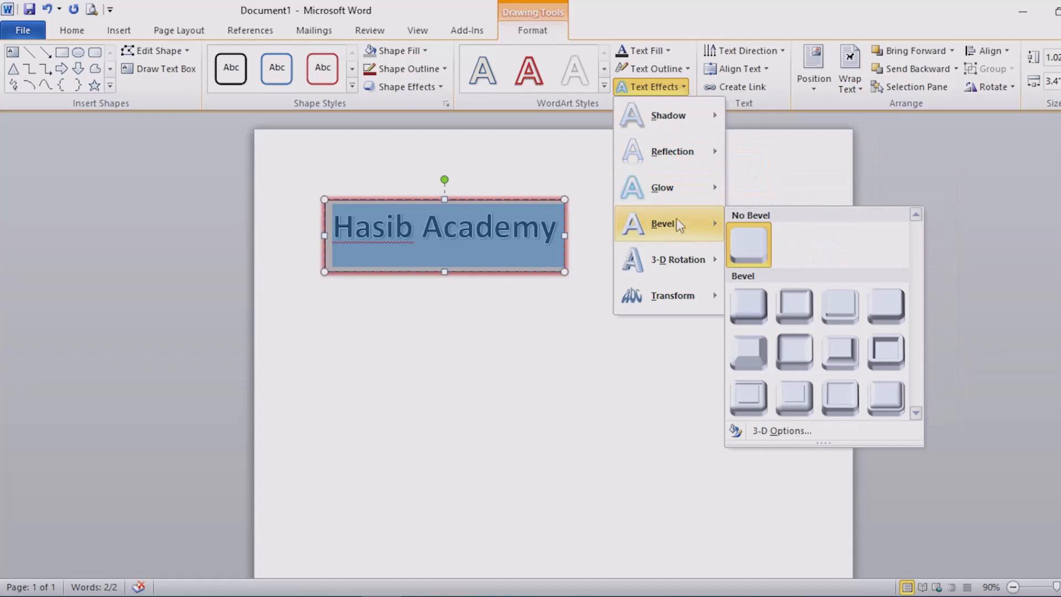
pyautogui.moveTo(675, 255)
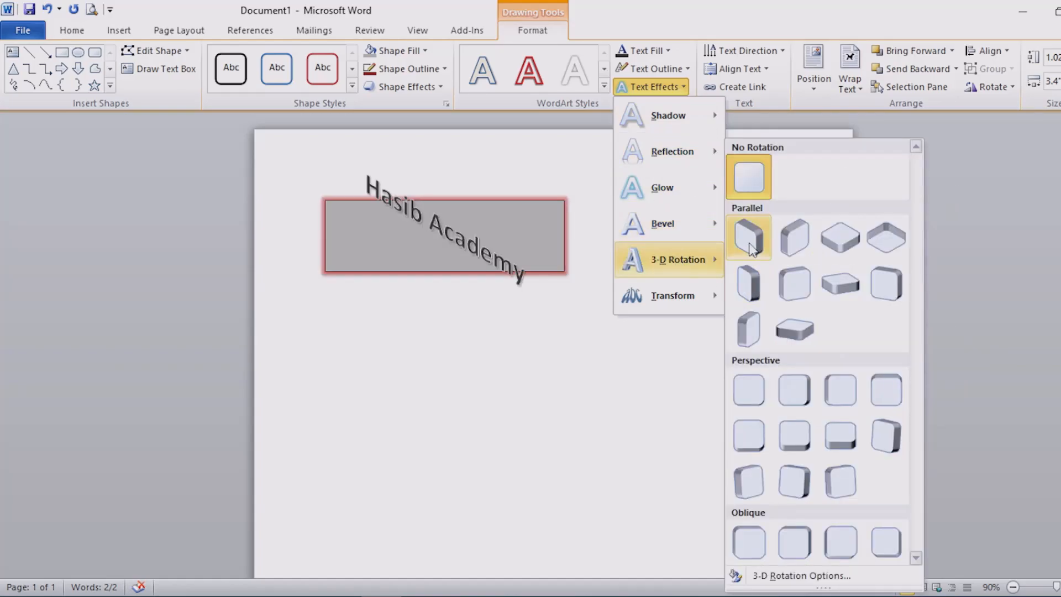
pyautogui.click(797, 238)
pyautogui.click(358, 325)
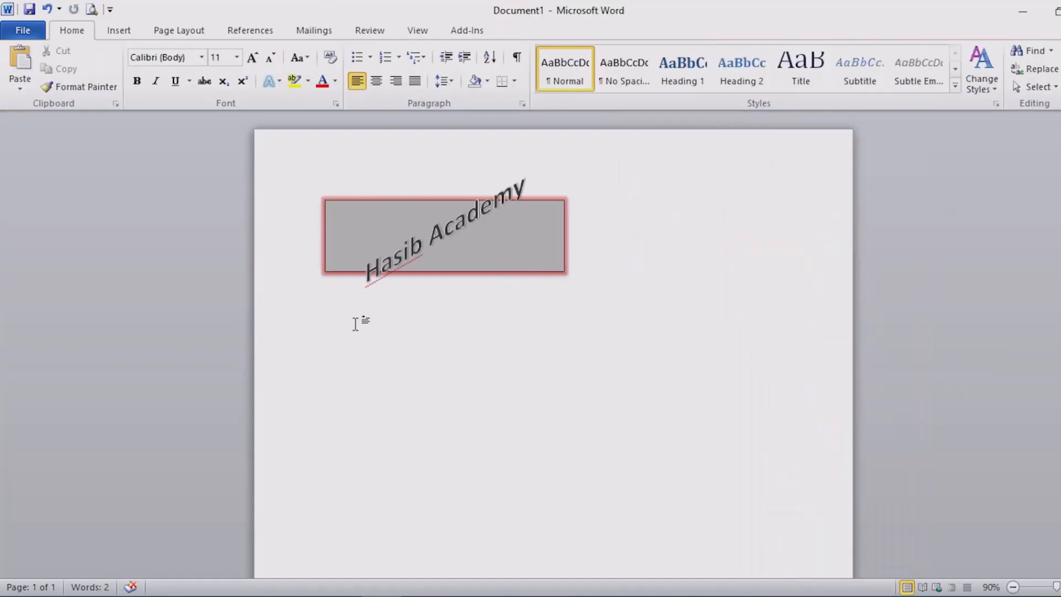
# Change the "Hasib Academy" lettering's 3-D Rotation to the second preset in the second Parallel row, and reselect the WordArt.
pyautogui.click(394, 256)
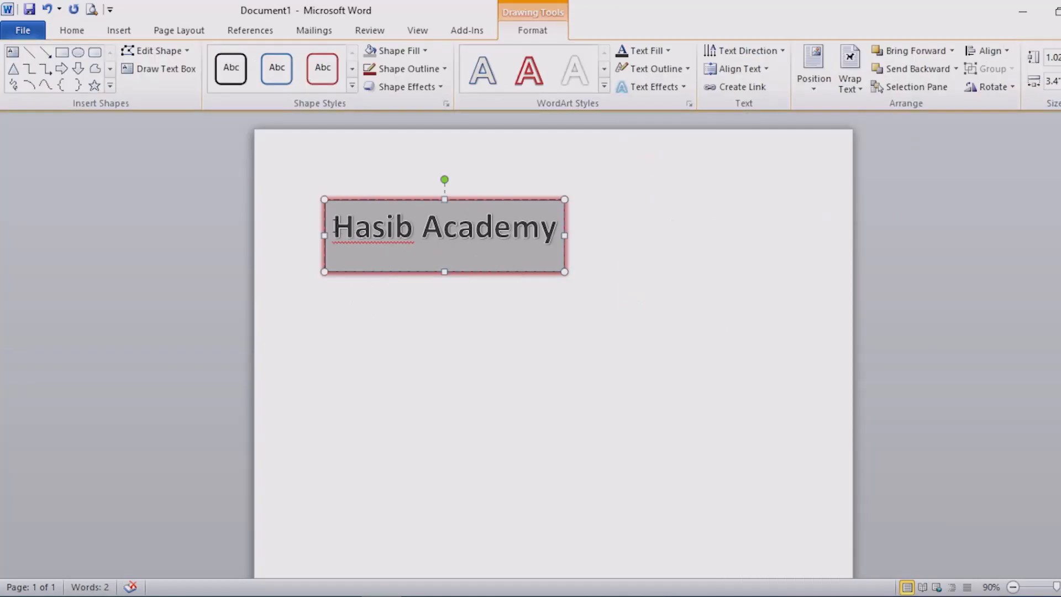
pyautogui.moveTo(335, 226); pyautogui.dragTo(520, 229)
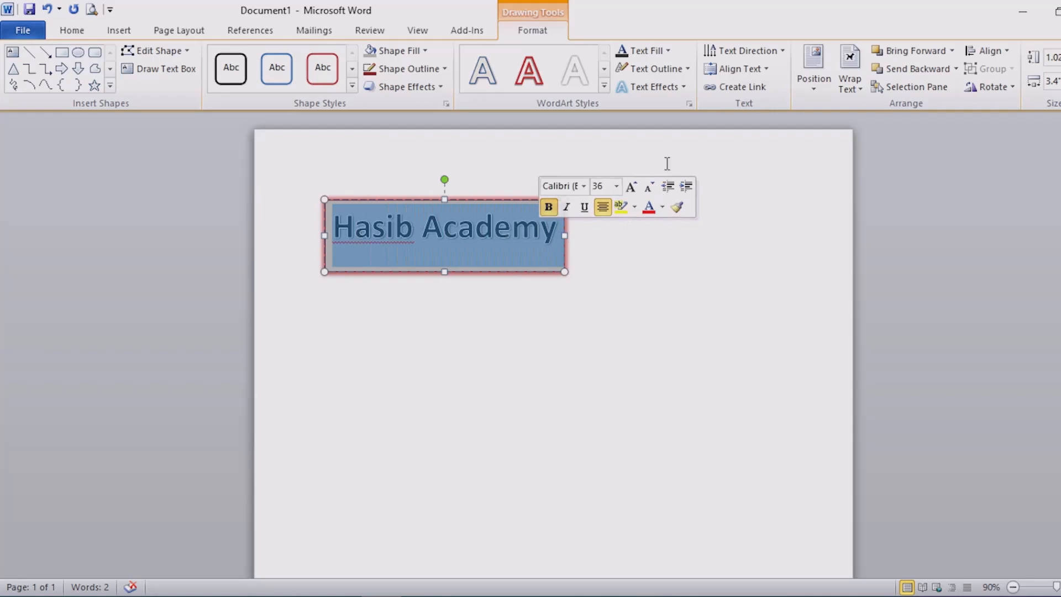
pyautogui.click(684, 87)
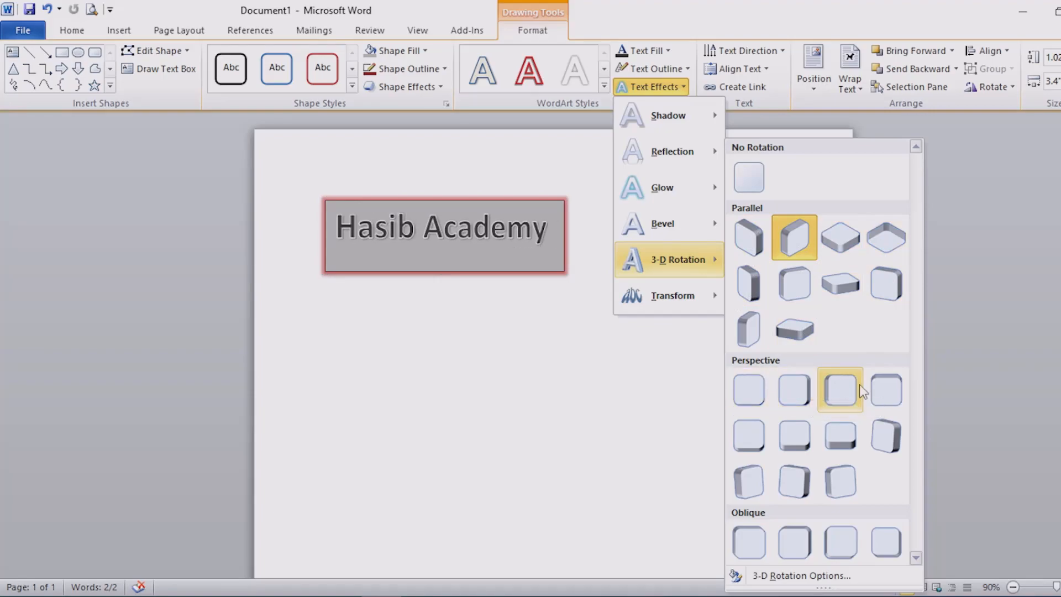
pyautogui.click(798, 286)
pyautogui.click(432, 358)
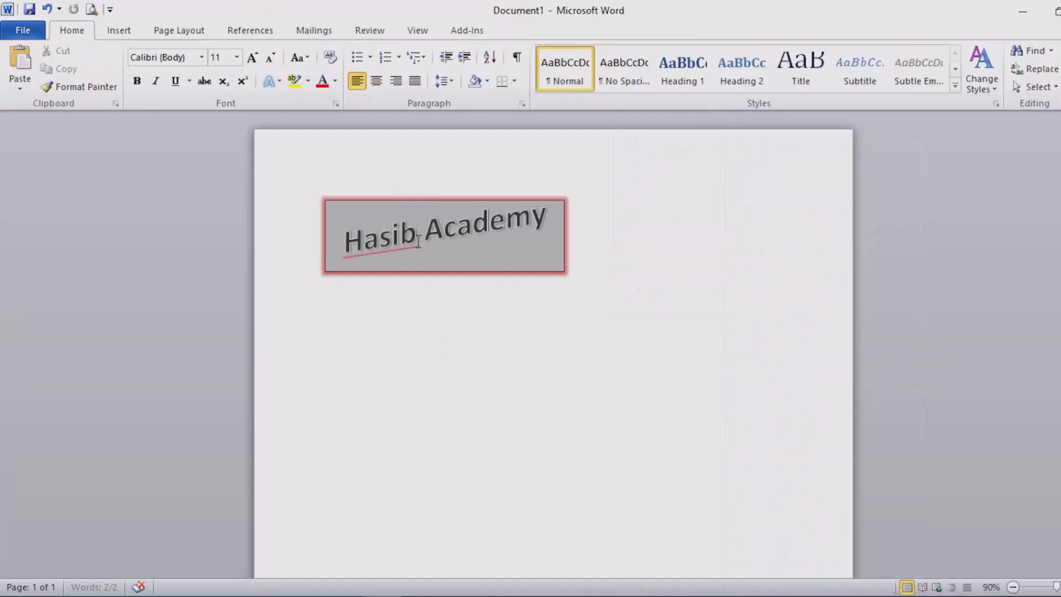
pyautogui.click(416, 237)
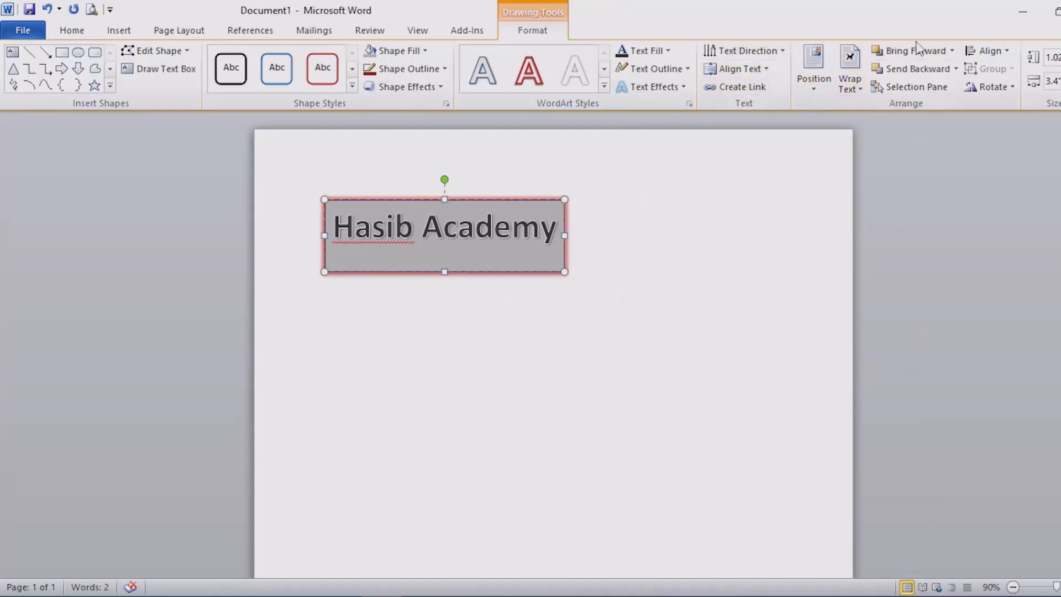